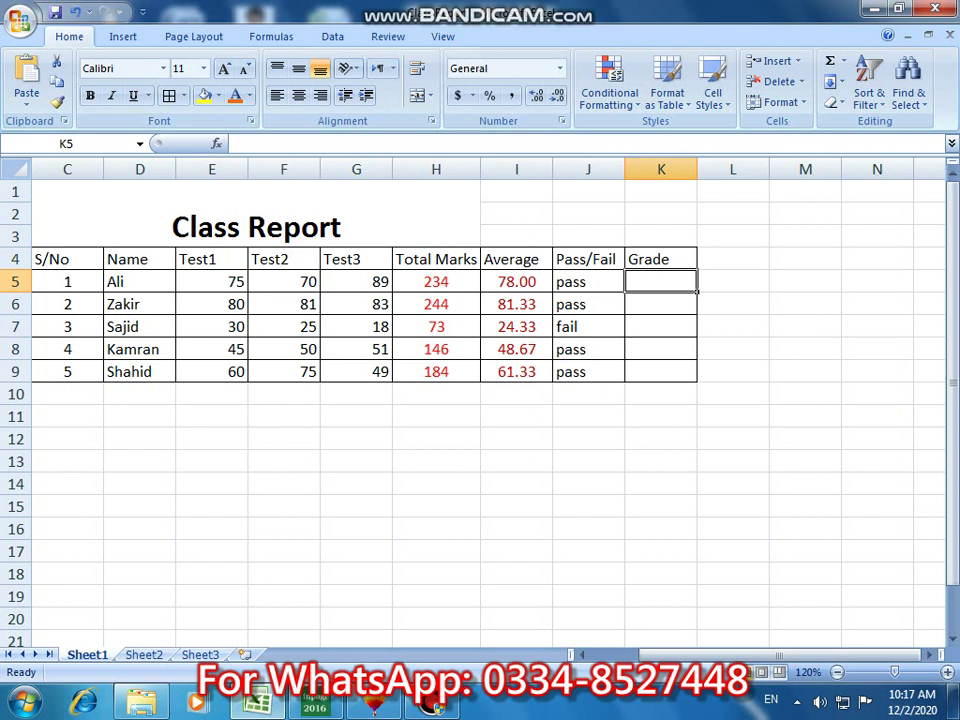
Step: Make the table's header row bold, from S/No in C4 through Grade in K4
left_click_drag(60, 259, 661, 259)
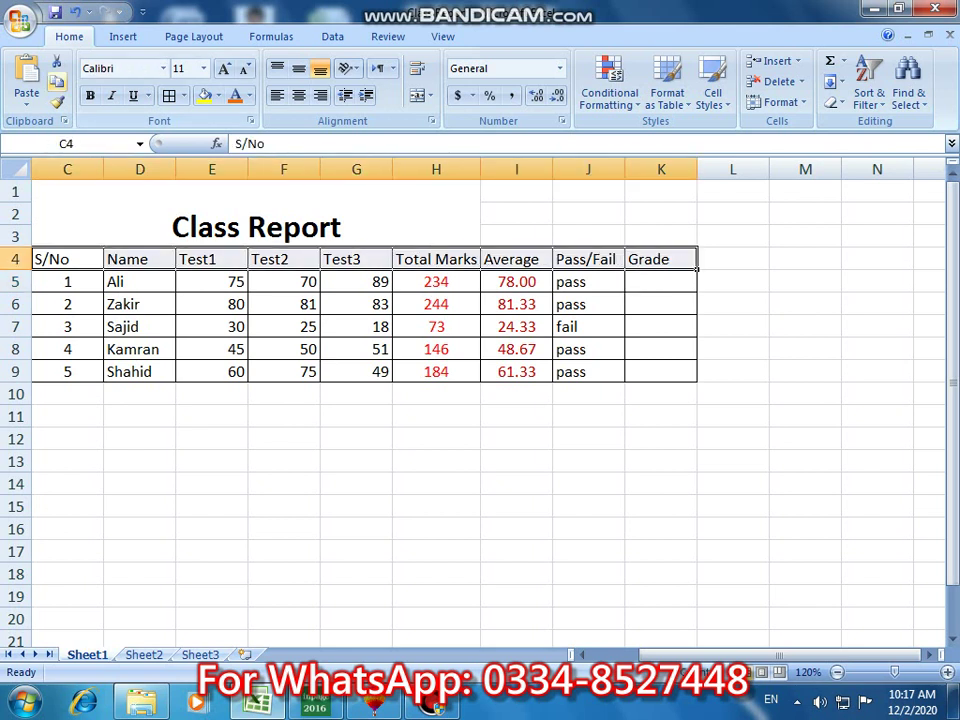
left_click(90, 96)
left_click(661, 394)
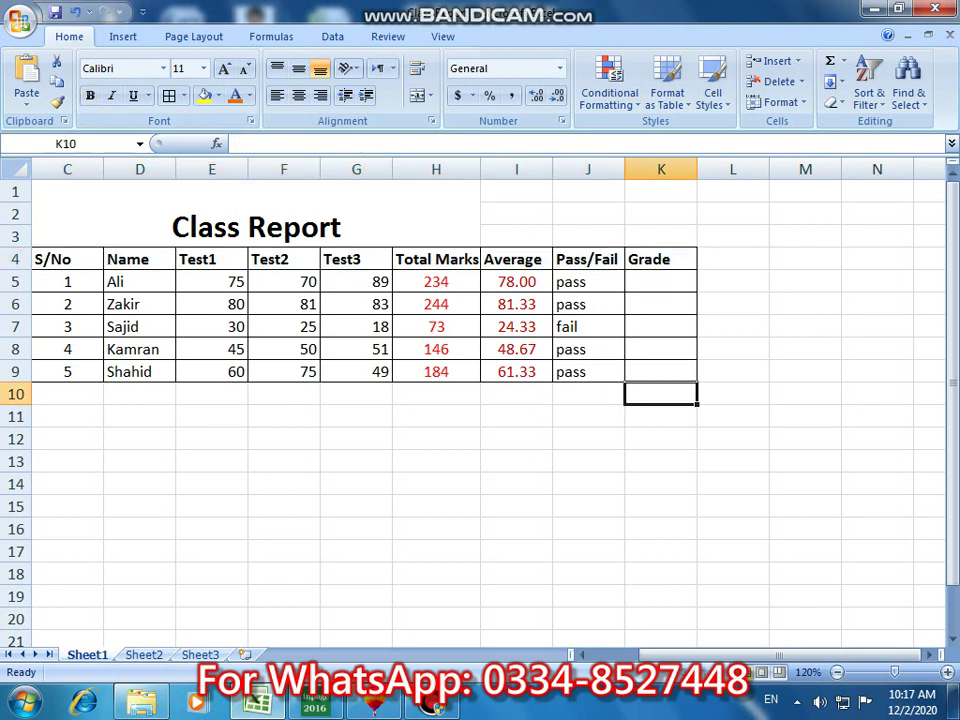
Step: Start a nested IF formula in K5 that returns "a+" when the average in I5 is greater than 80
left_click(661, 282)
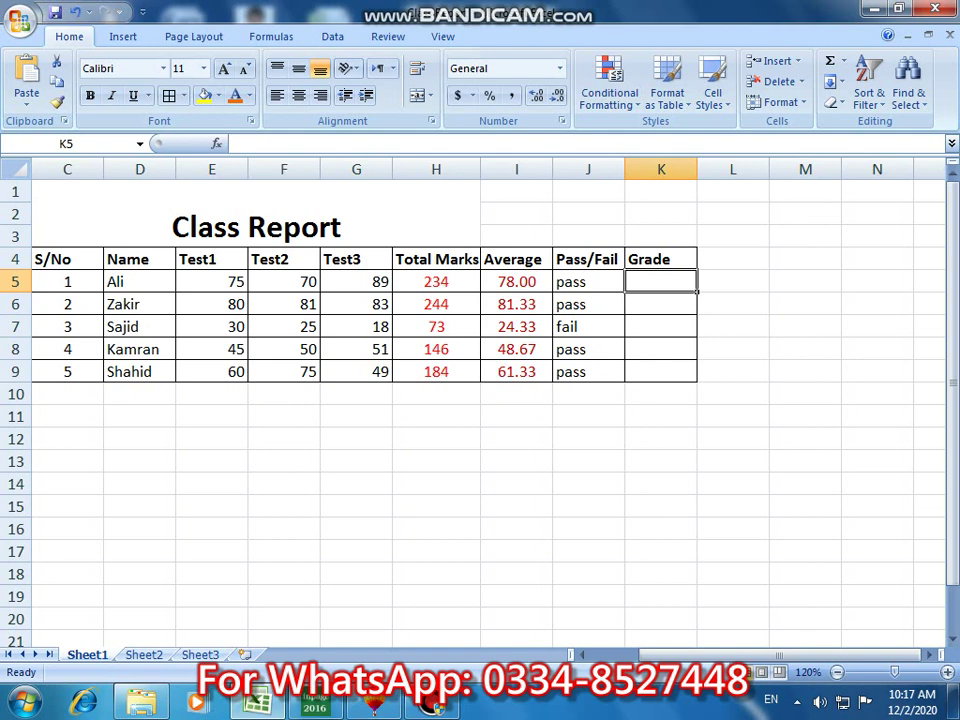
type("=i")
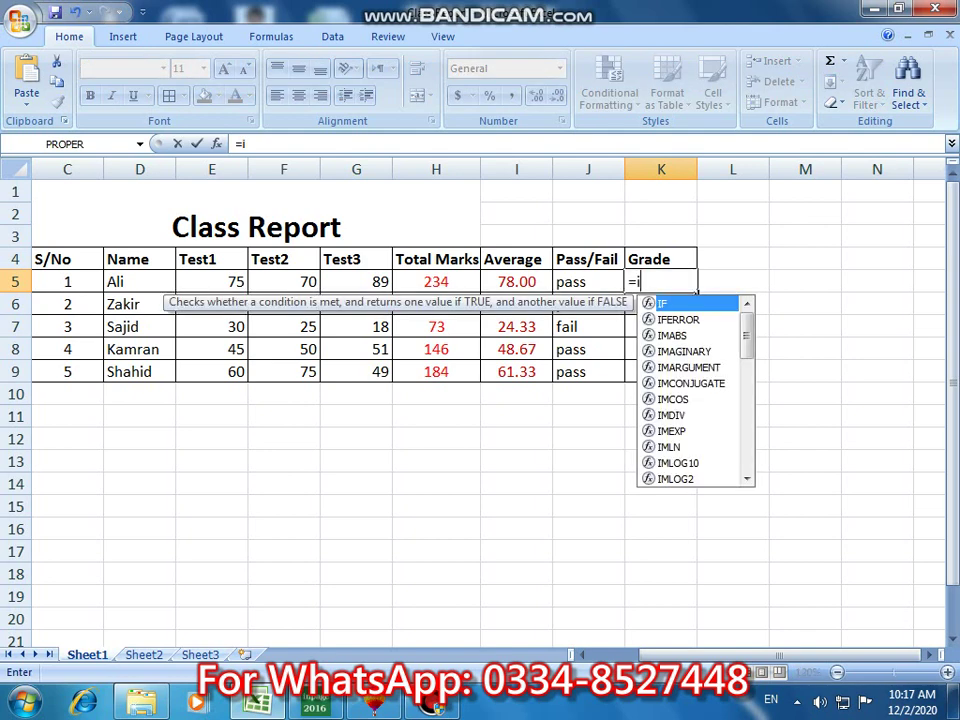
type("f(")
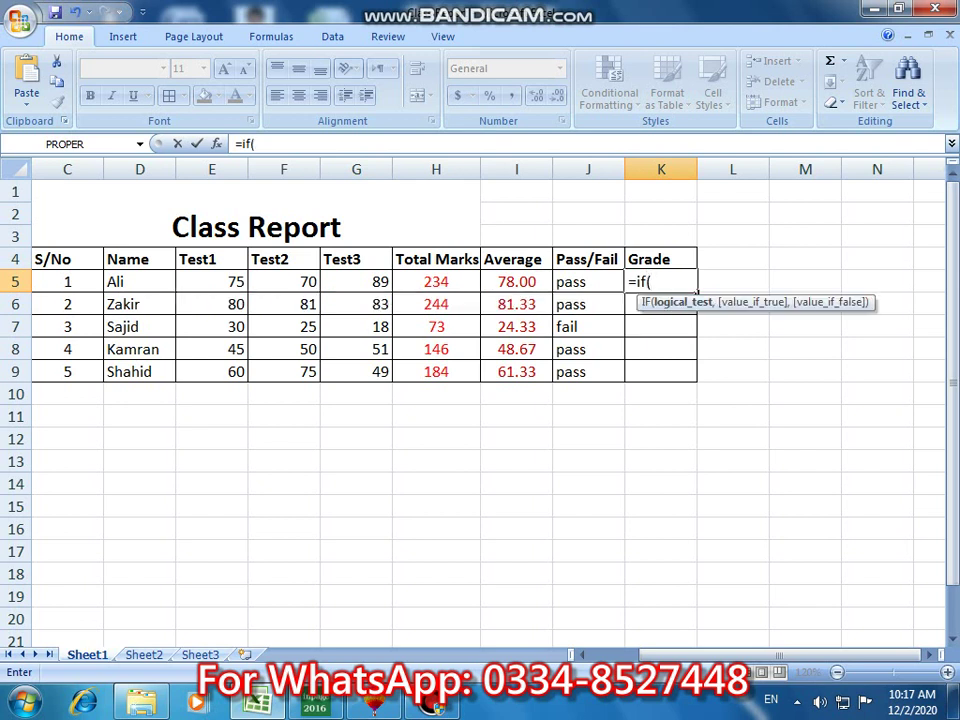
left_click(516, 282)
type(">8")
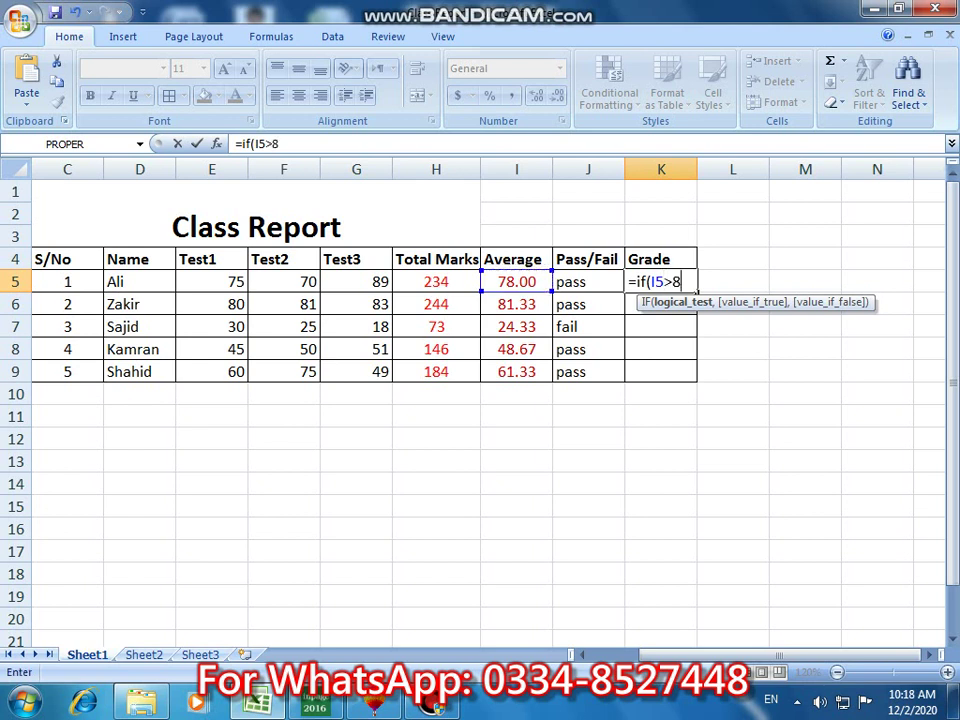
type("0,")
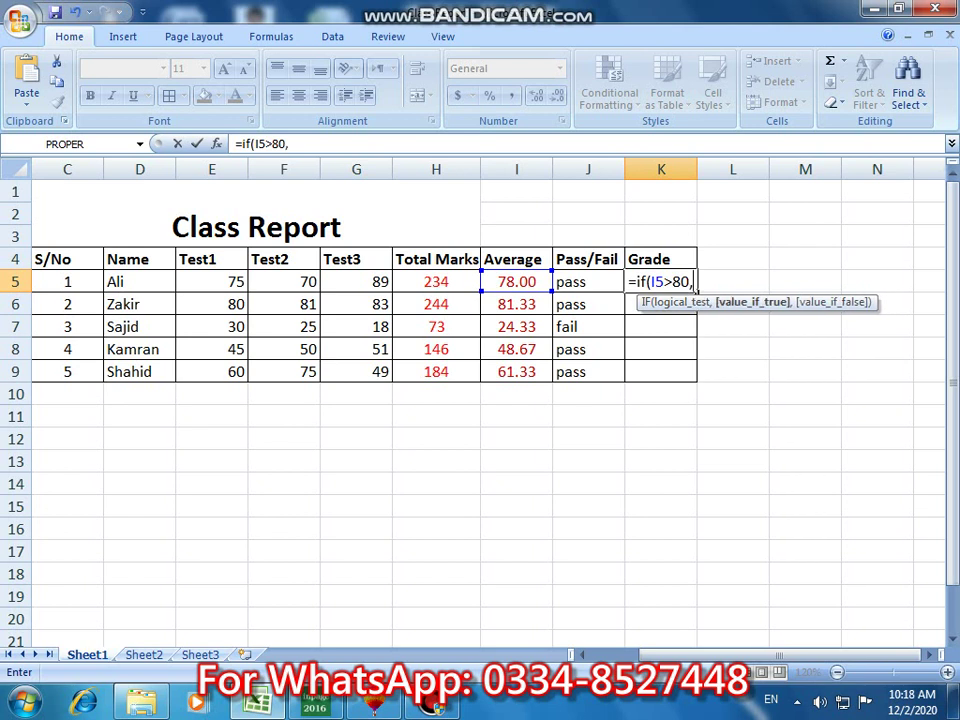
type("\"a+\",if")
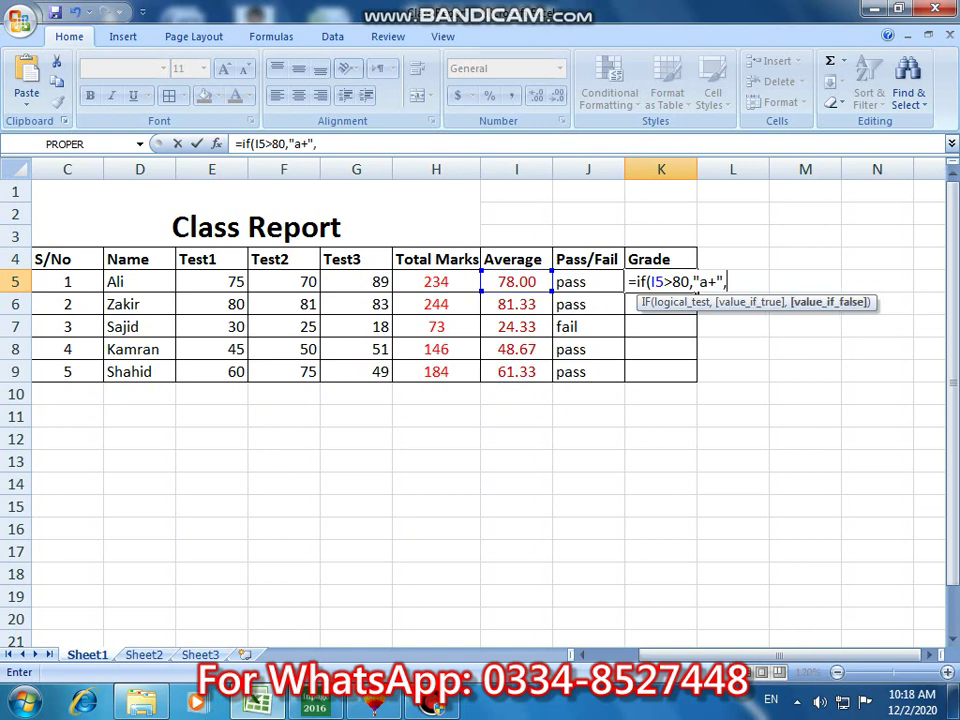
Step: Extend the K5 formula with a nested IF condition that returns "a" when I5 is greater than 70
type("(")
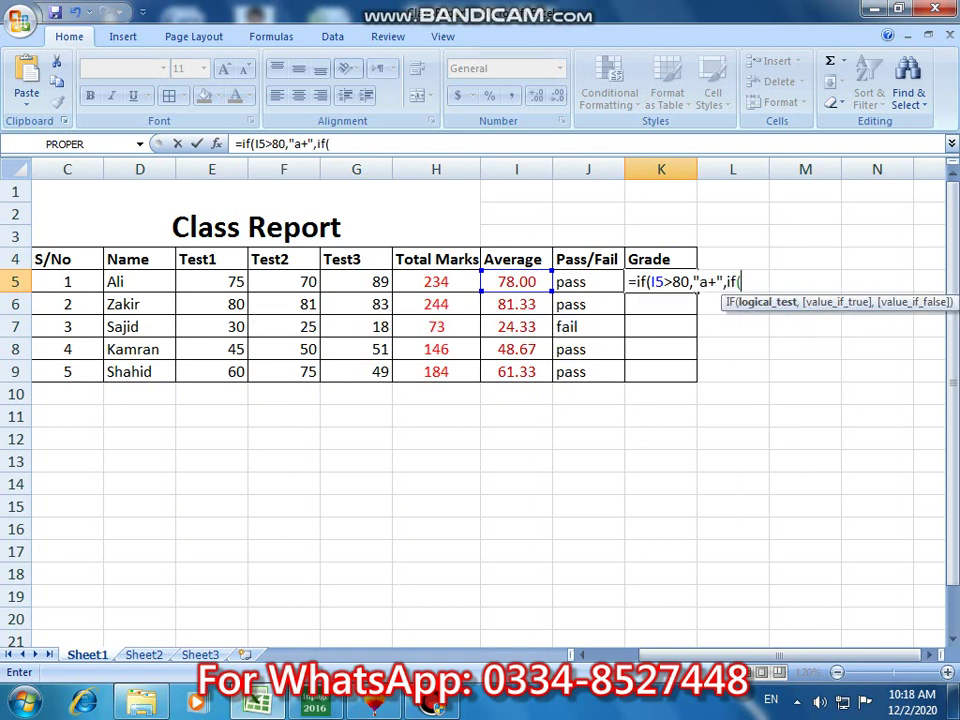
left_click(517, 282)
type(">70,\"")
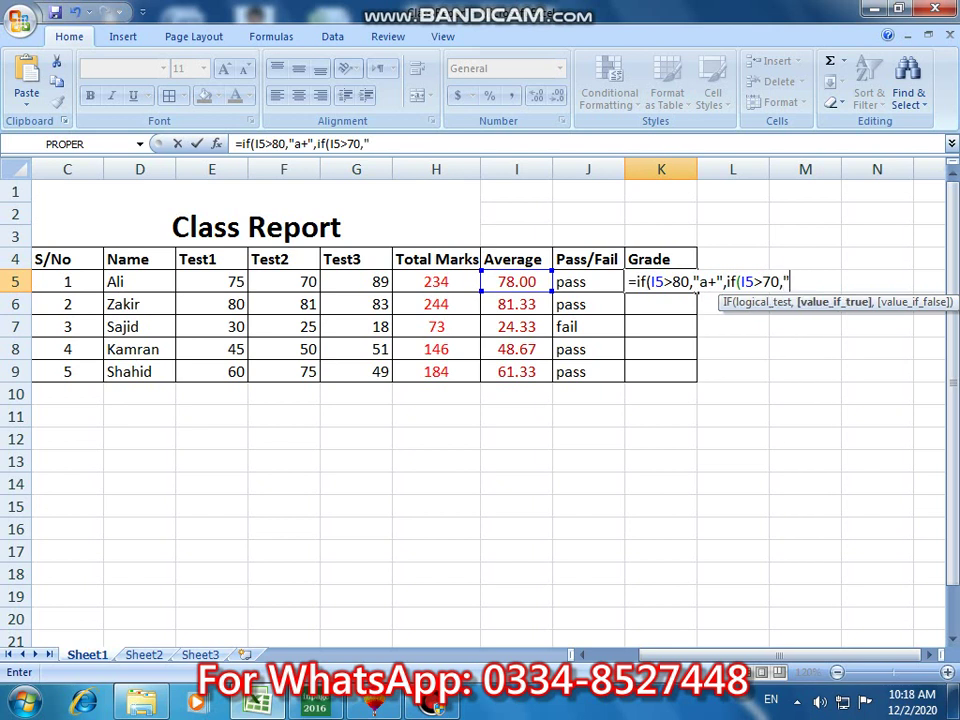
type("a")
type("\",i")
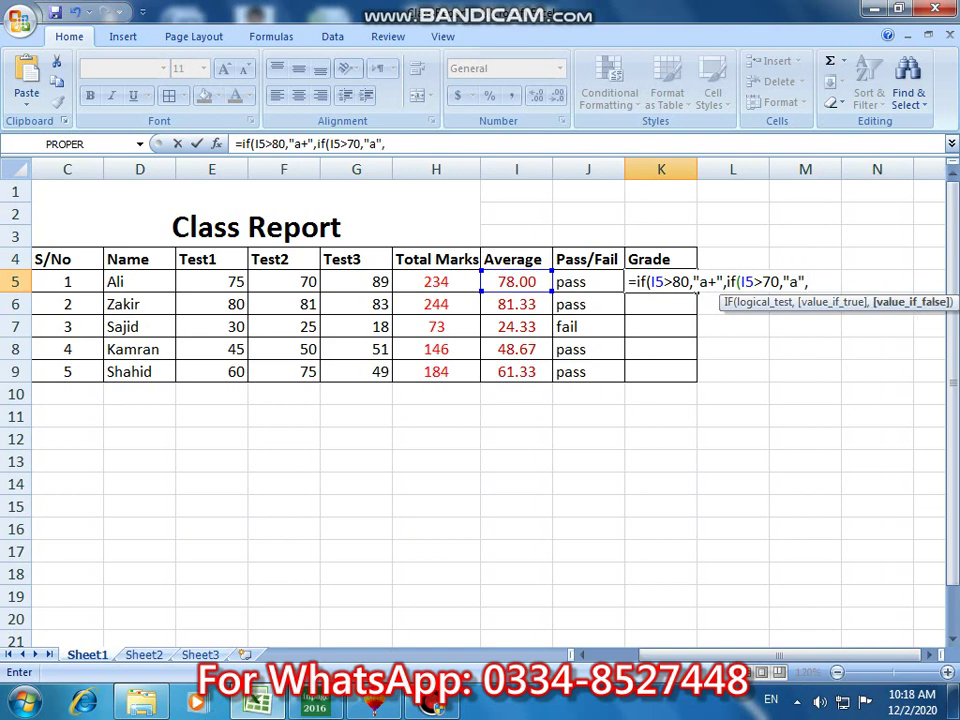
type("f")
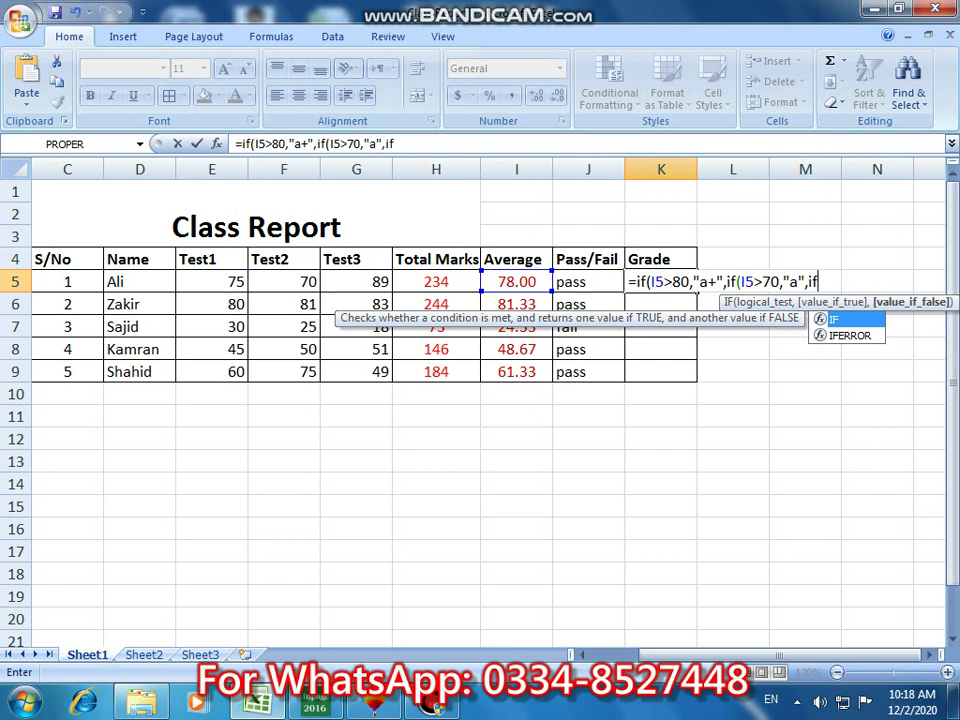
Step: Add another nested IF condition to the K5 formula, returning "b" when I5 is greater than 60
type("(")
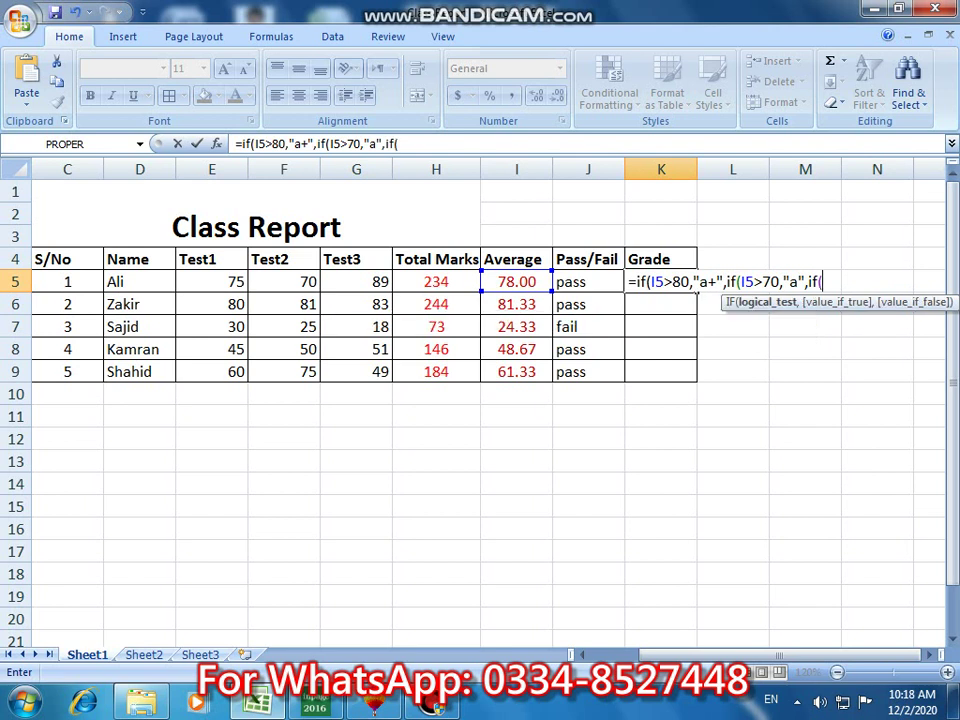
left_click(505, 281)
type(">60")
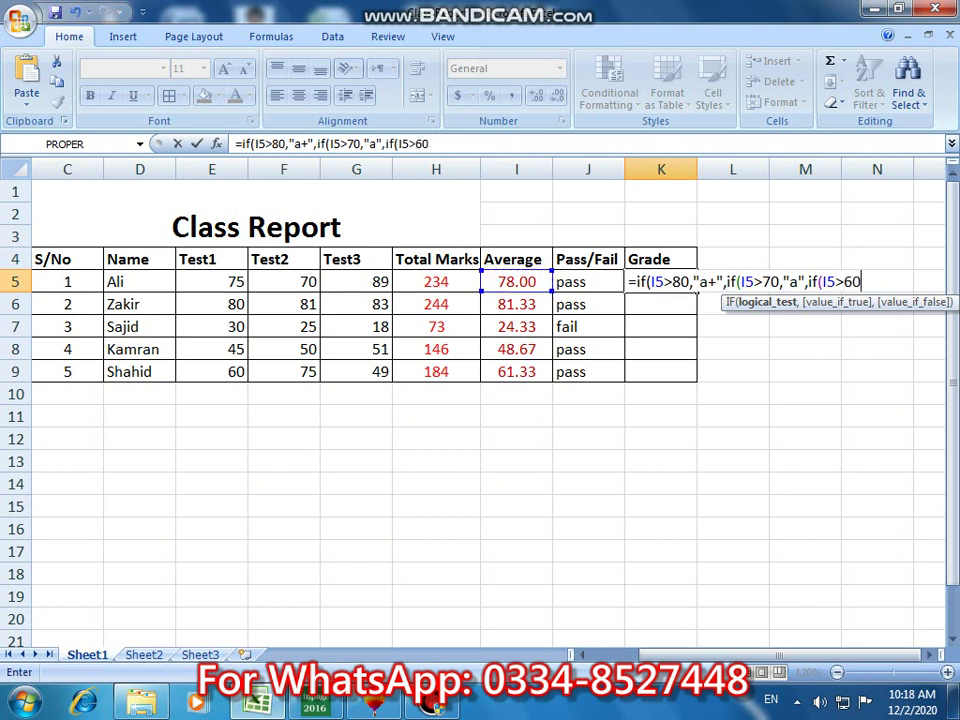
type(",\"")
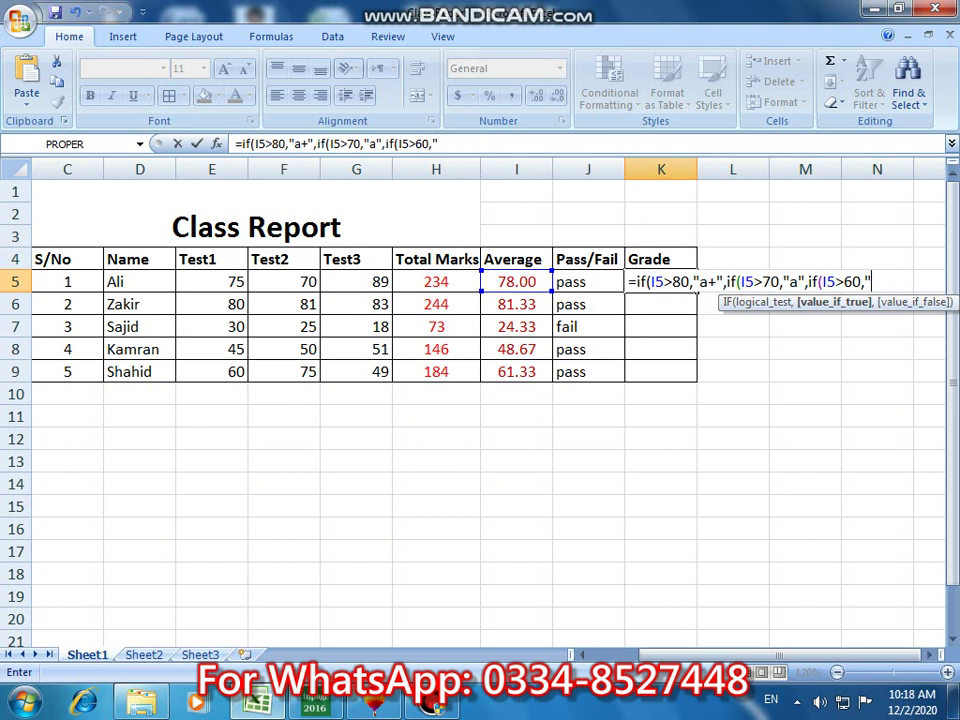
type("b")
type("\"")
type(",if")
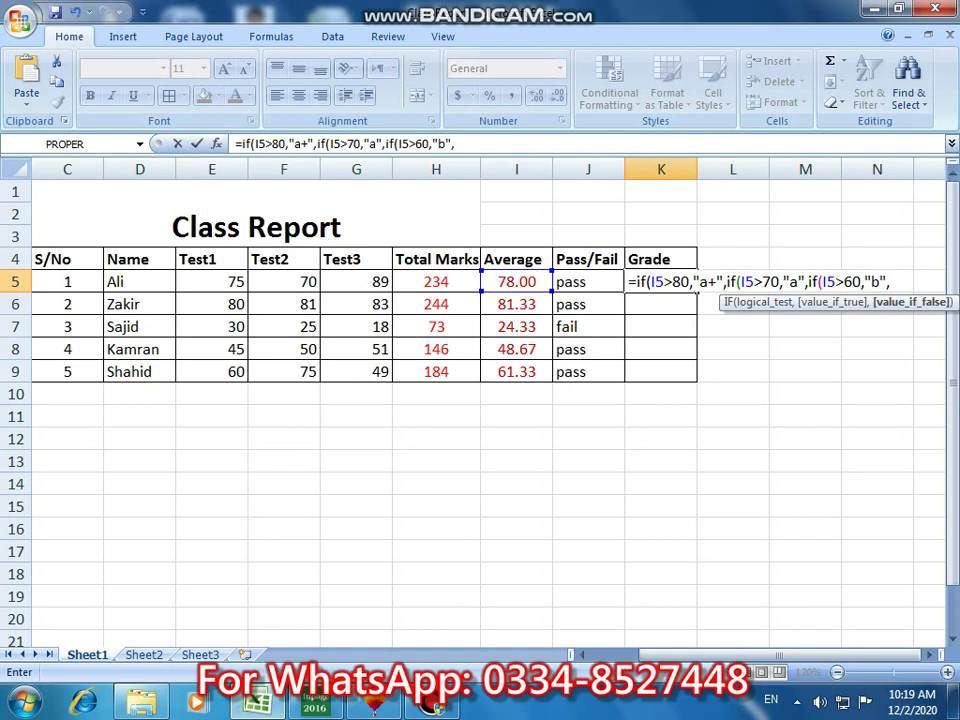
Step: Continue the K5 formula with a nested IF condition returning "c" when I5 is greater than 50
type("(")
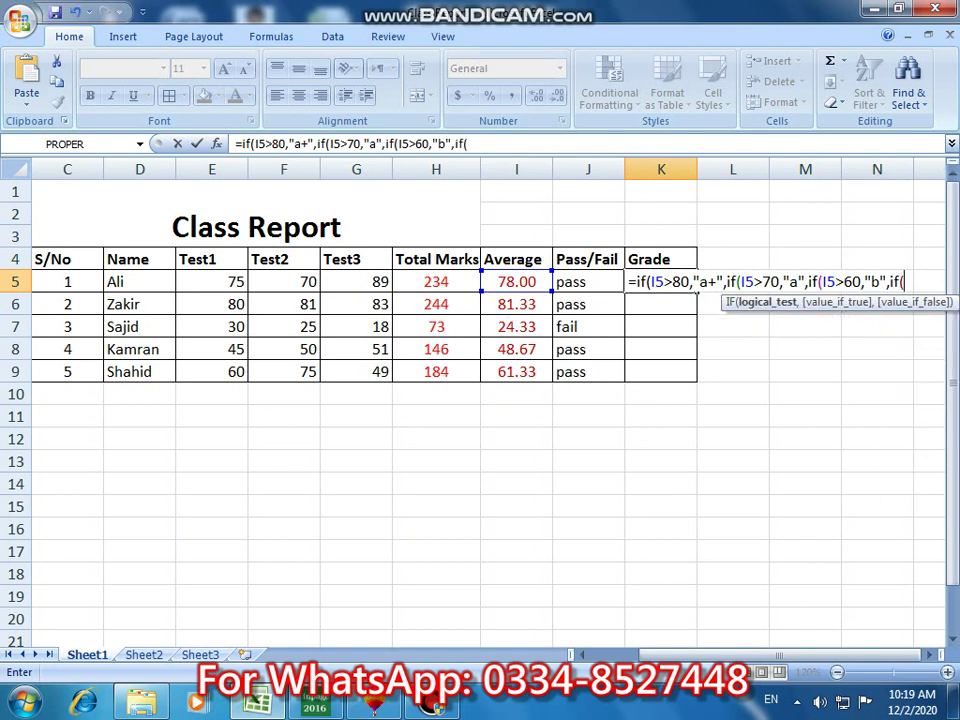
left_click(516, 283)
type(">50,")
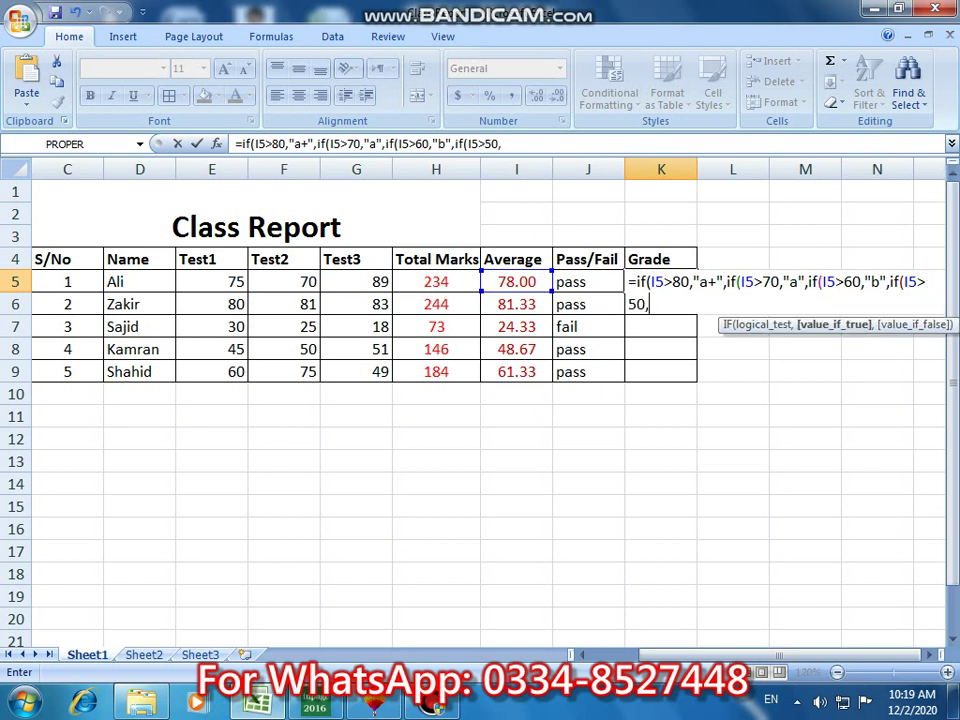
type("\"c\",")
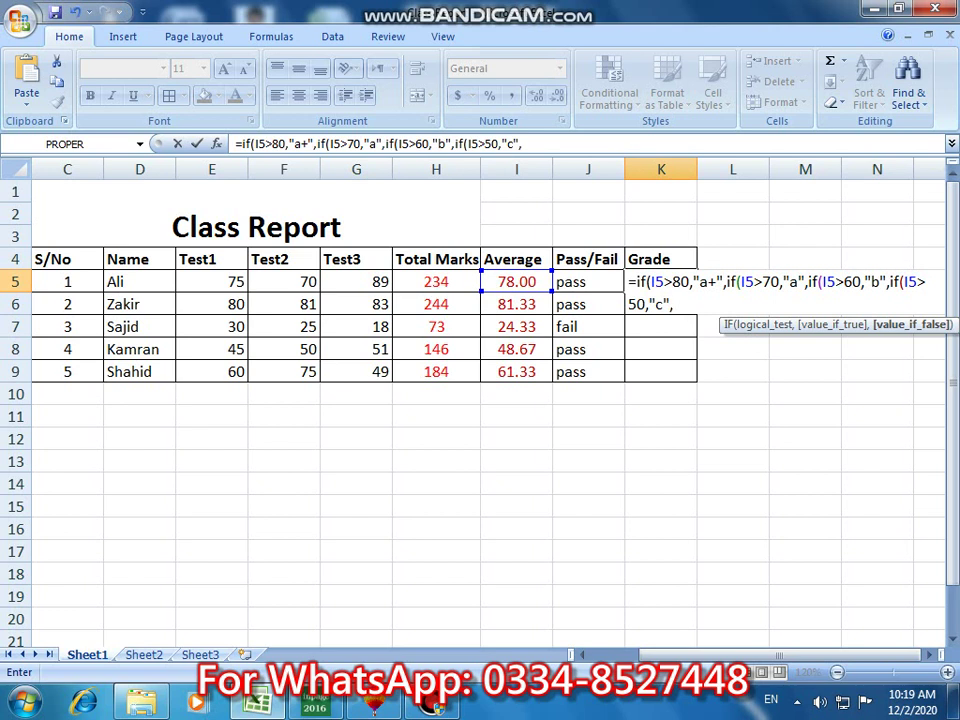
key("BackSpace")
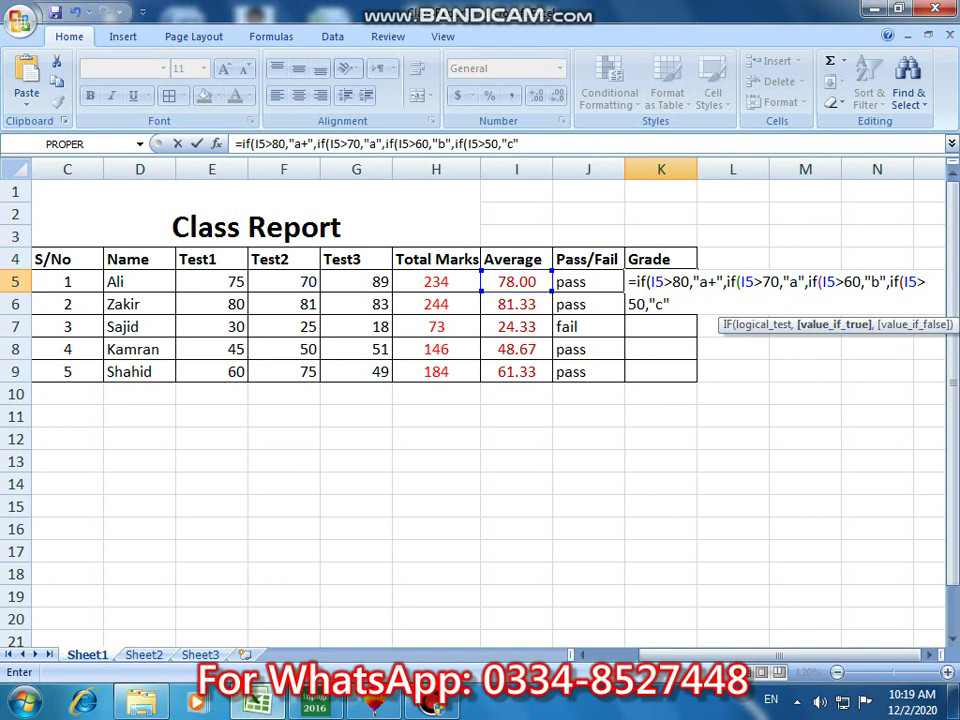
type(",if")
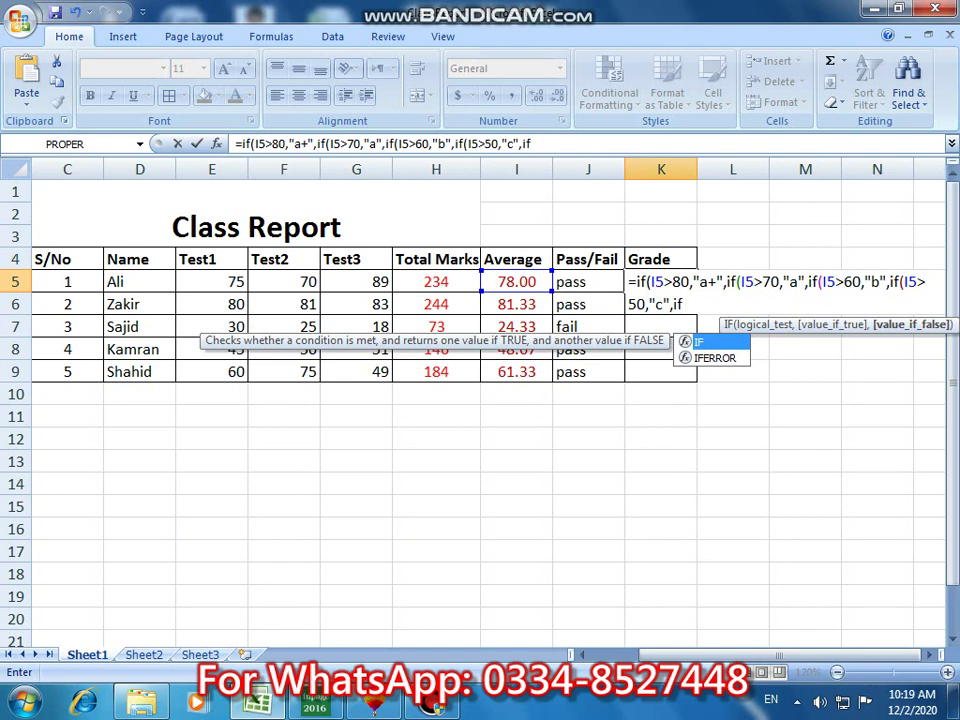
Step: Add a nested IF condition to the K5 formula that returns "d" when I5 is greater than 40
type("(")
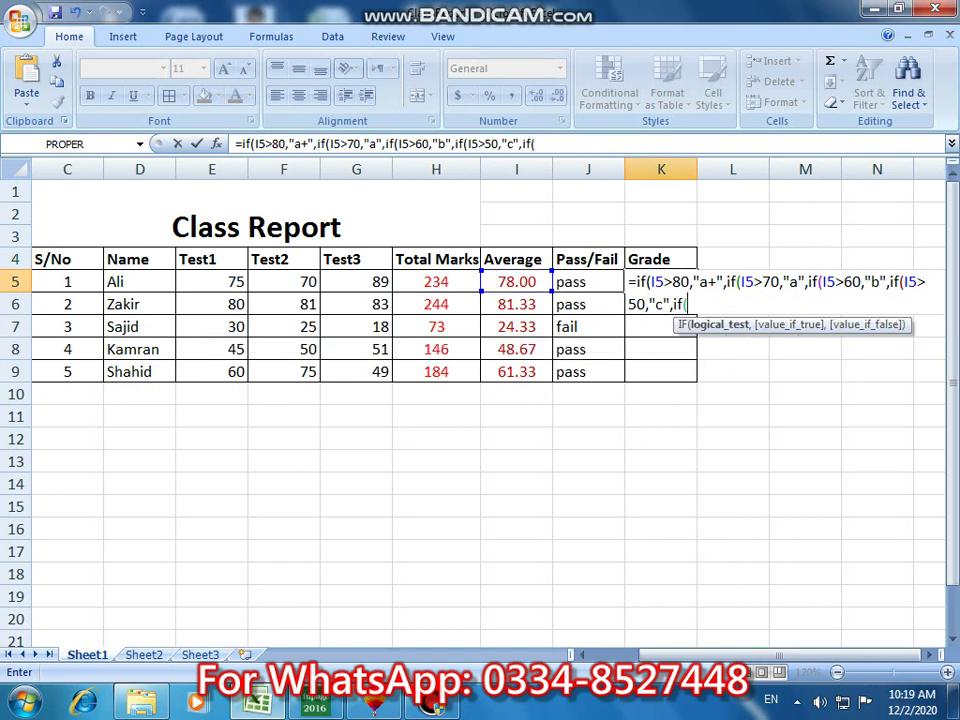
left_click(516, 282)
type(">40,\"")
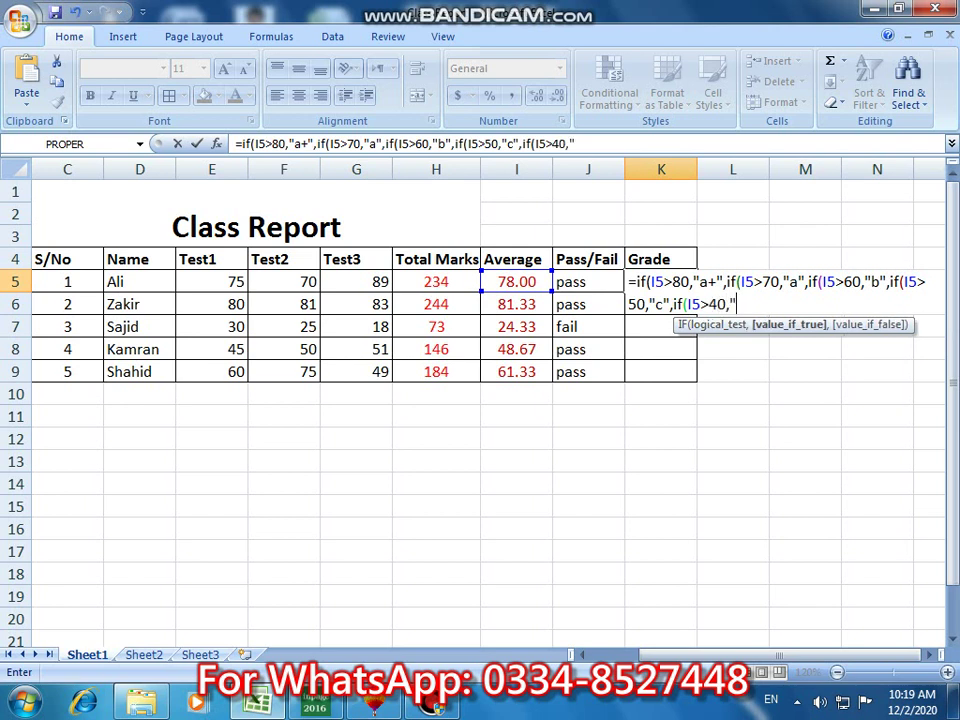
type("d\",if")
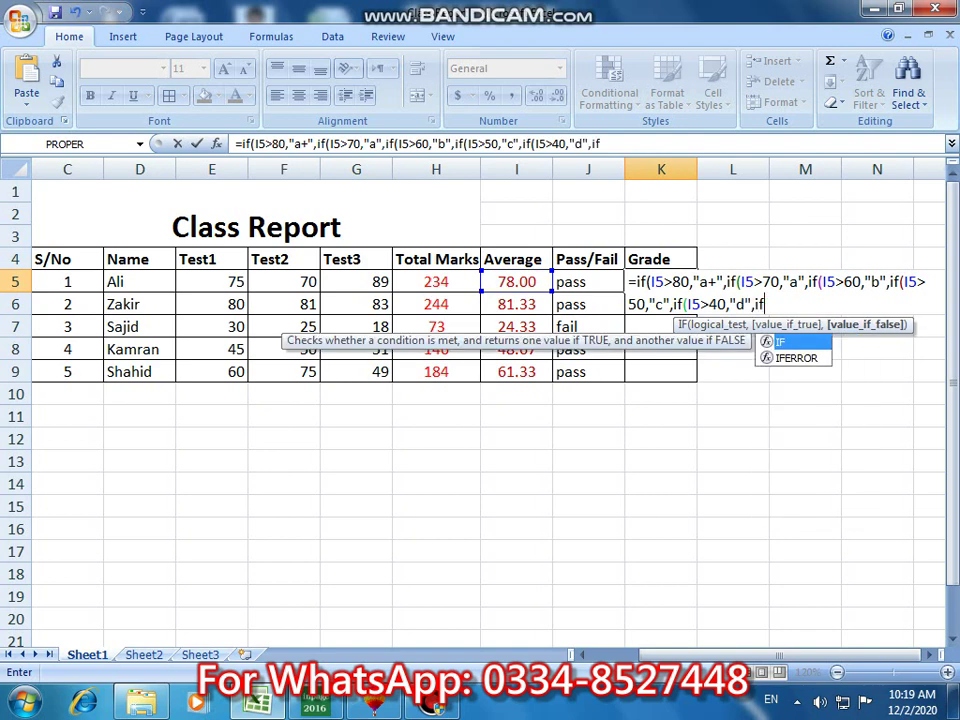
Step: Finish the K5 formula with a condition returning "e" when I5 is greater than 33, otherwise "fail", close all six parentheses and enter it
type("(")
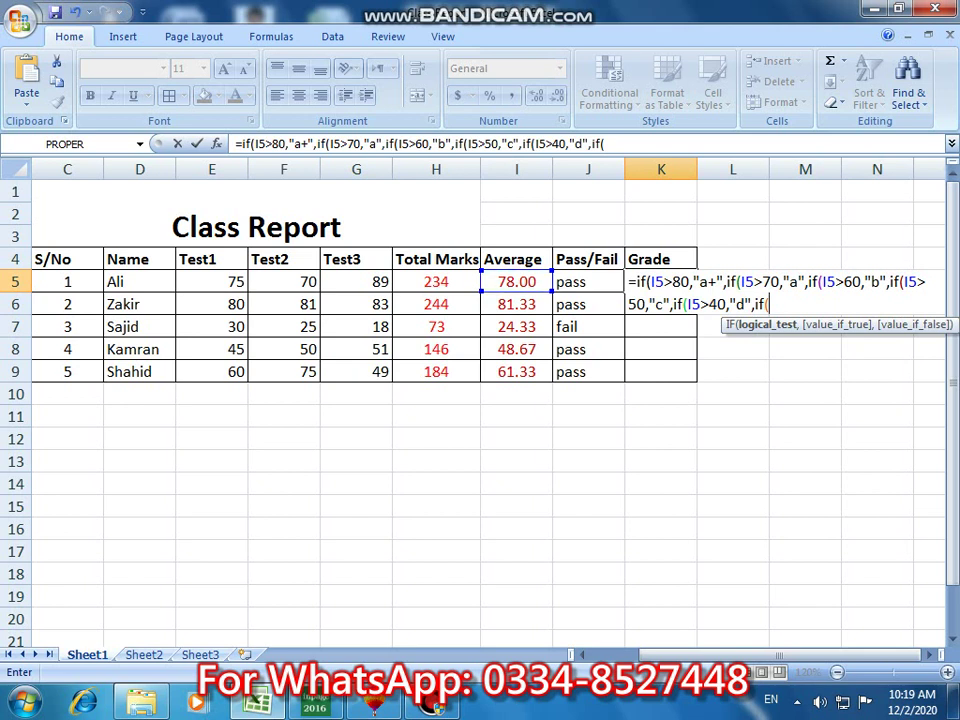
left_click(517, 282)
type(">33")
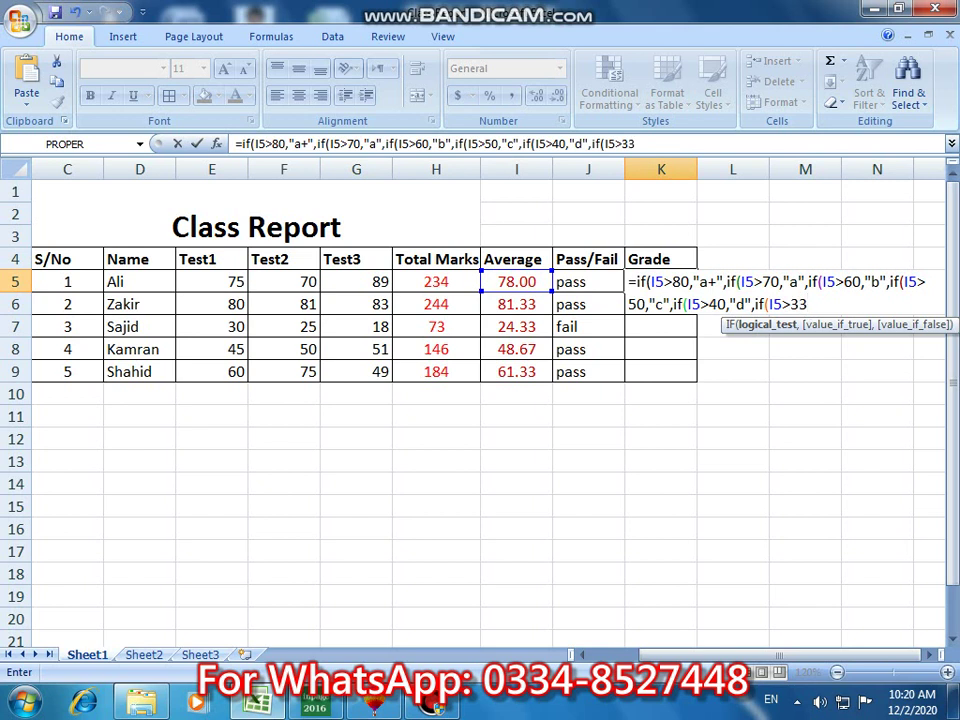
type(",\"")
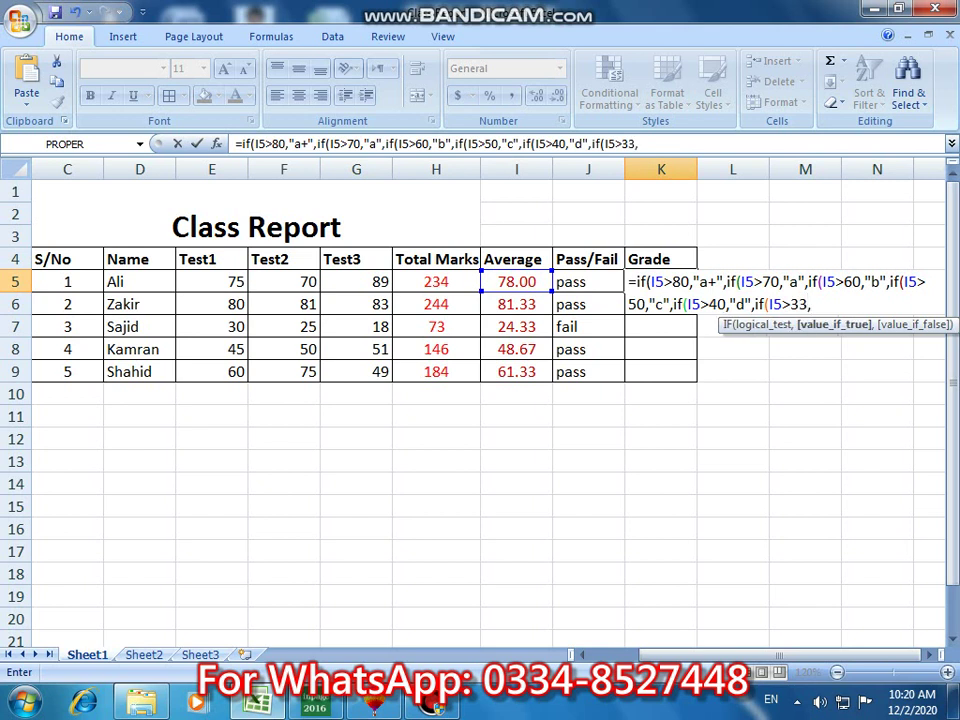
type("e\"")
type(",\"f")
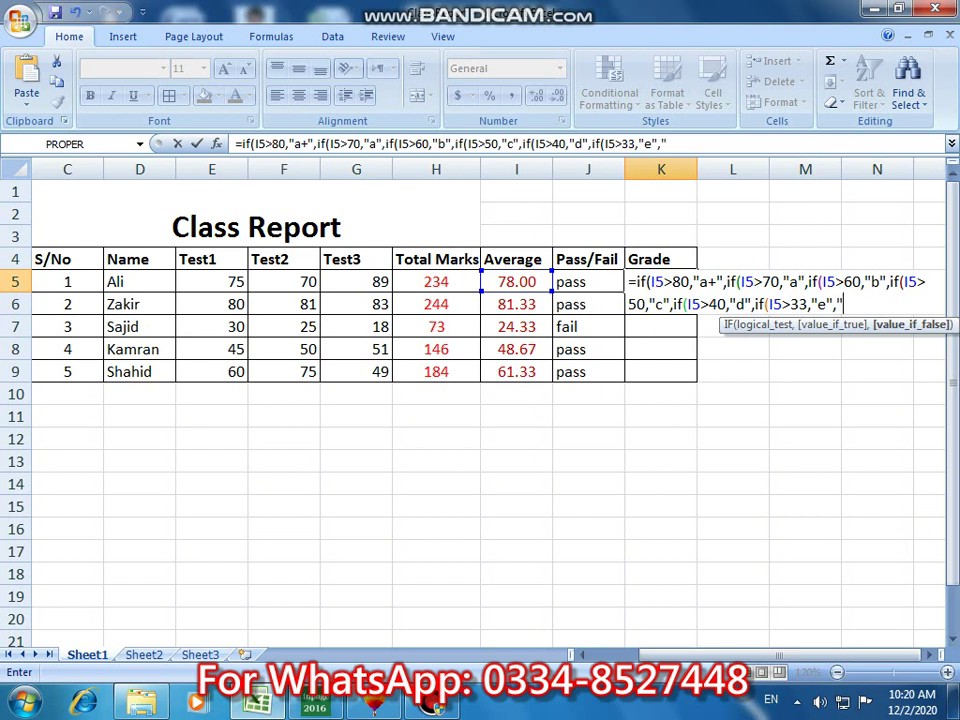
type("ai")
type("l\"")
type(")))")
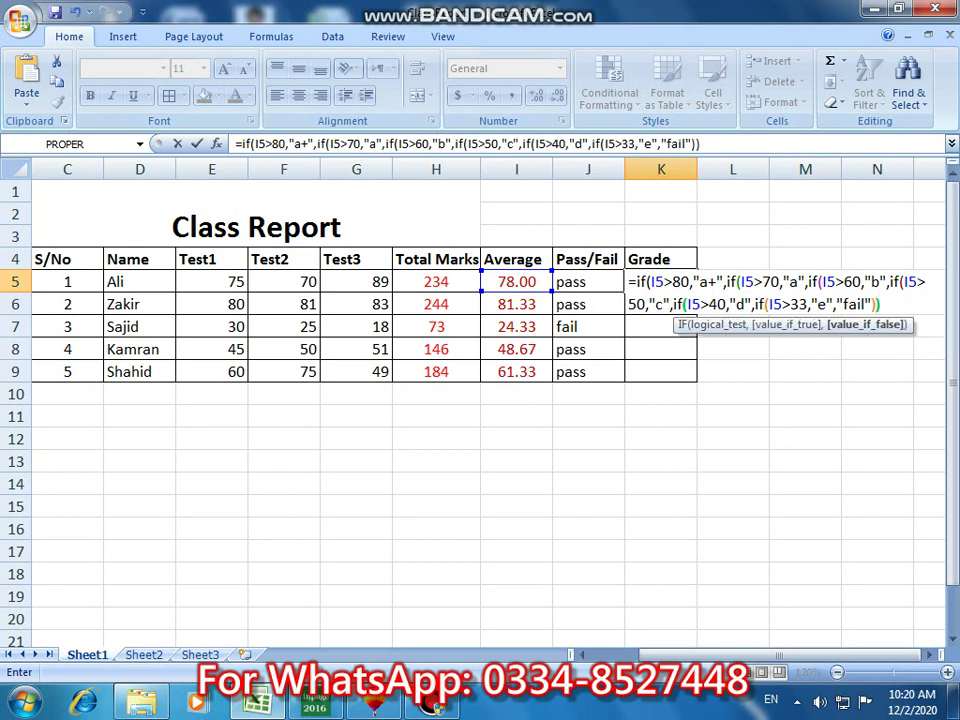
type("))")
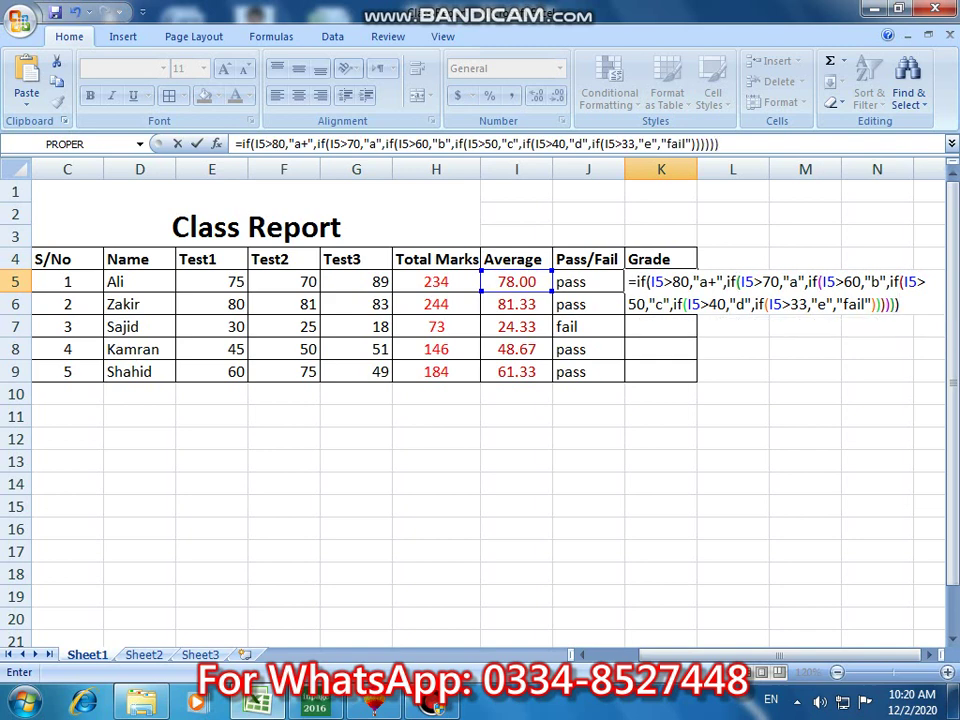
key("Return")
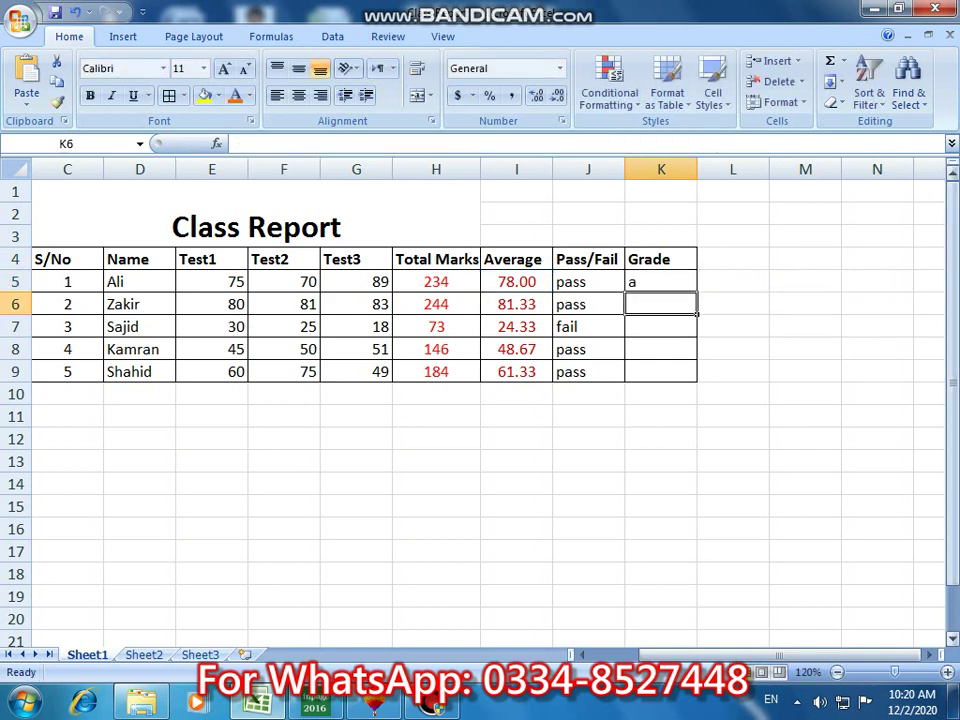
Step: Fill the grade formula from K5 down through K9 and check the results in rows 6 and 7
left_click(661, 282)
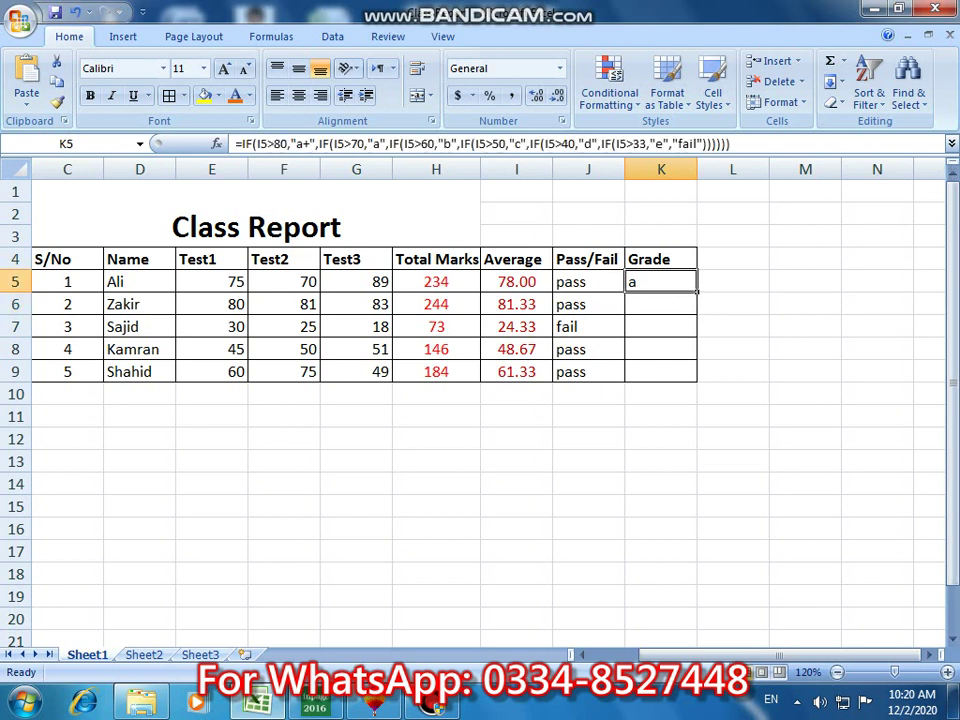
left_click_drag(697, 292, 694, 378)
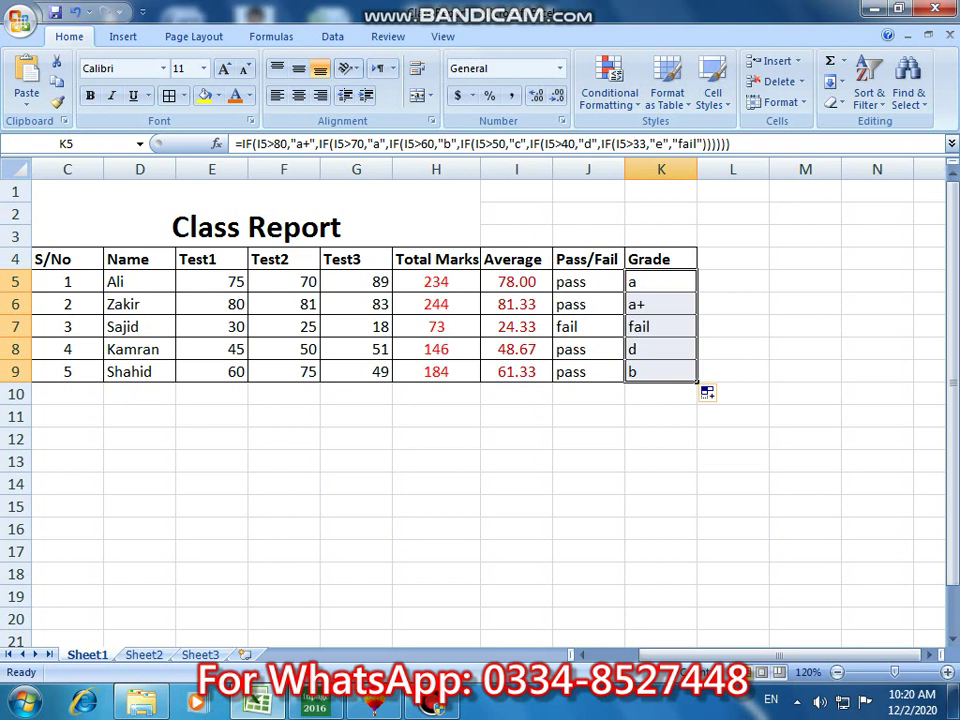
left_click(661, 327)
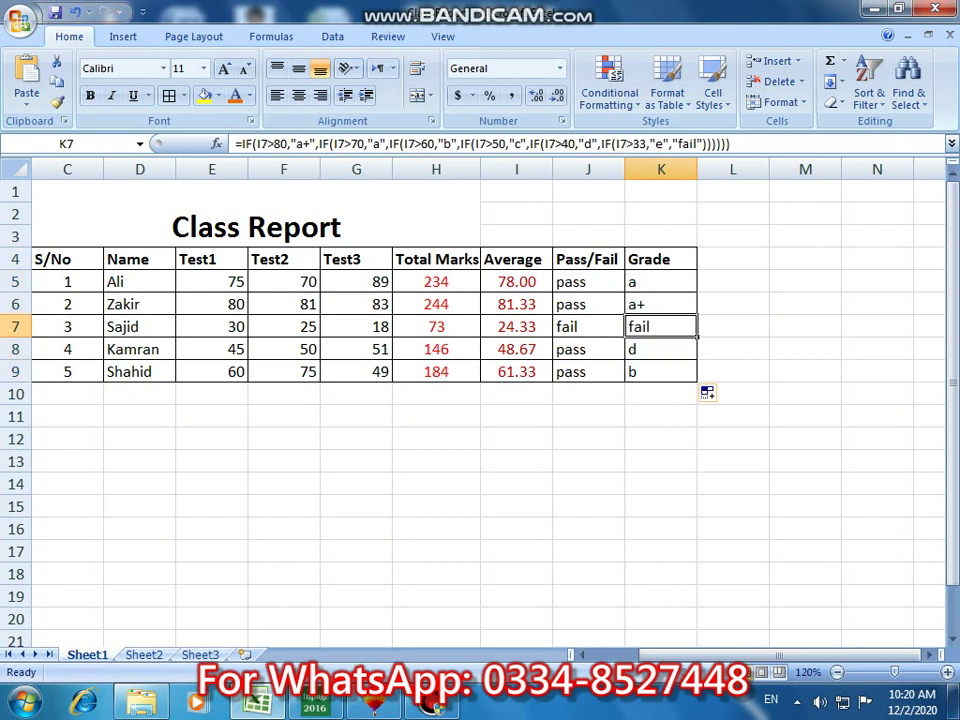
left_click(517, 327)
left_click(661, 304)
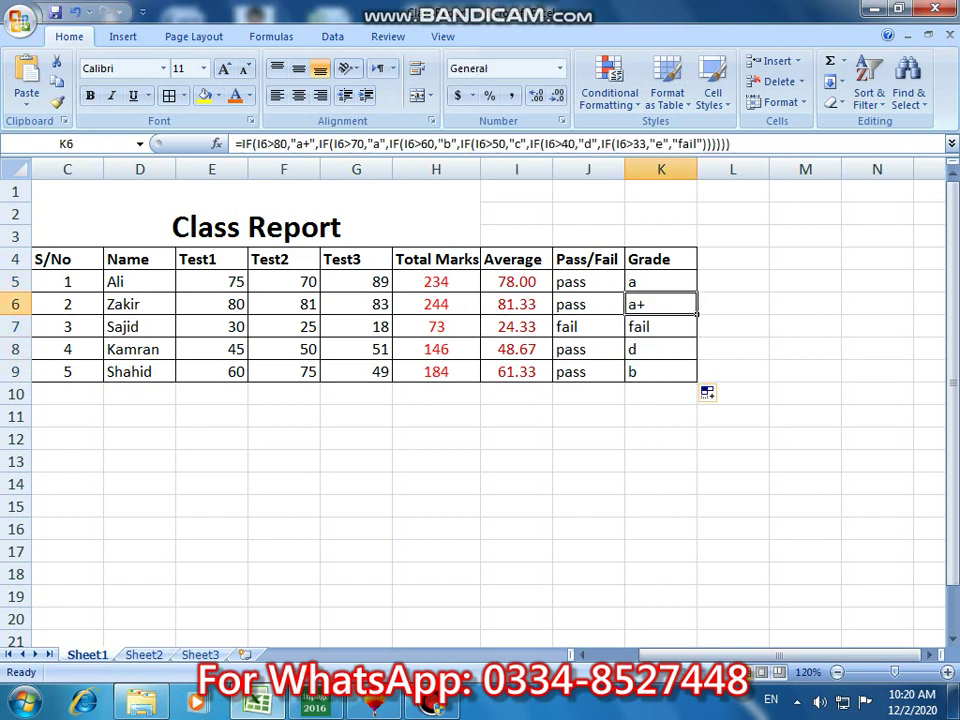
Step: Check the filled grade formulas in K9, K8 and K5
left_click(661, 372)
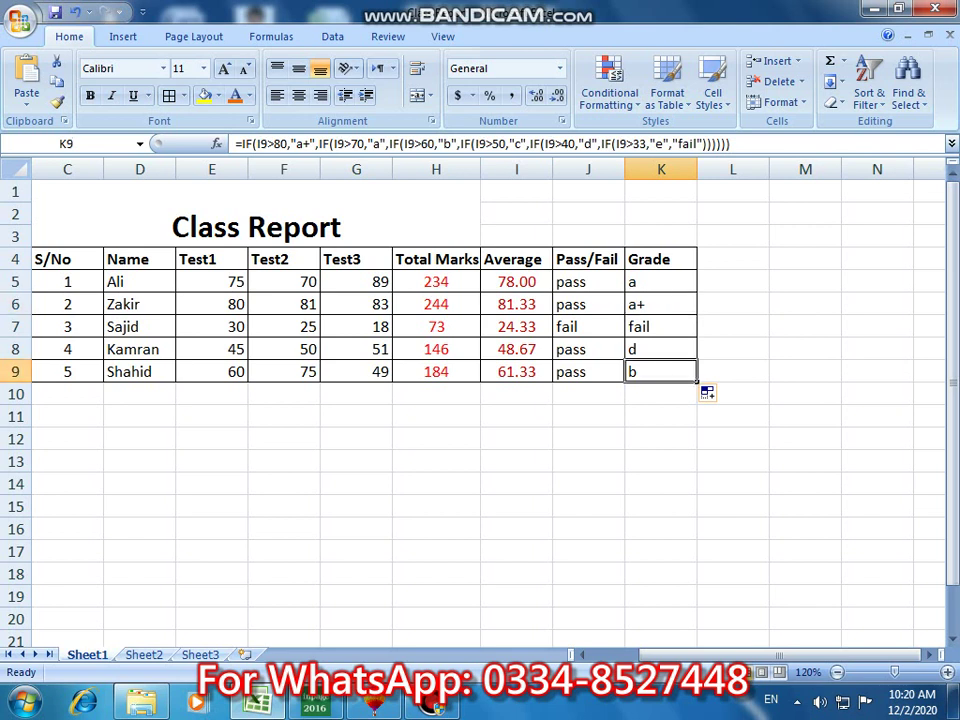
left_click(661, 349)
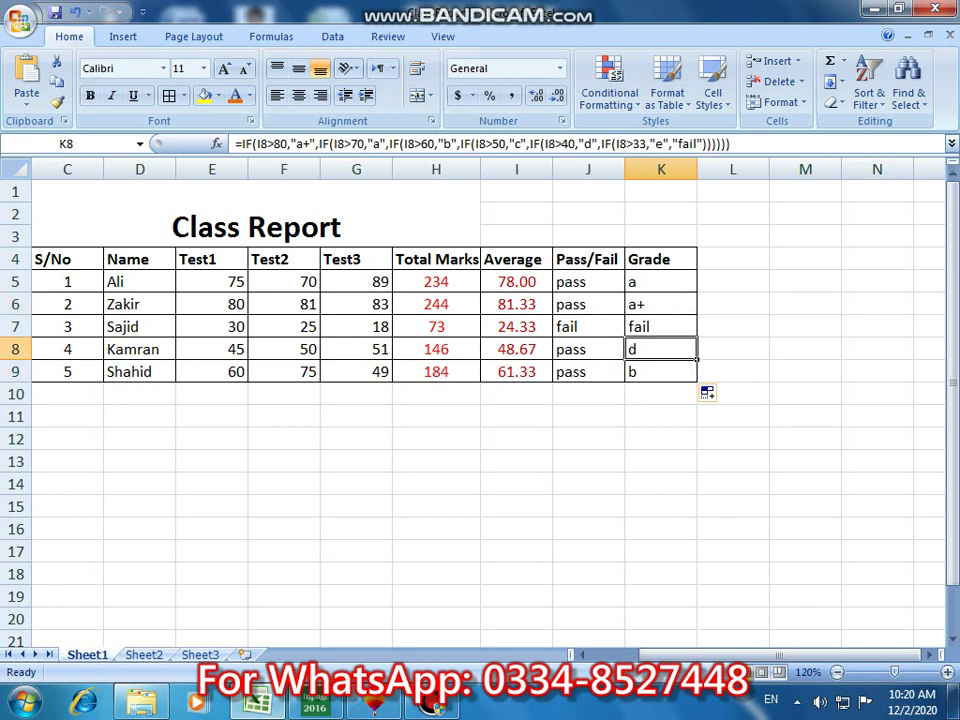
left_click(661, 282)
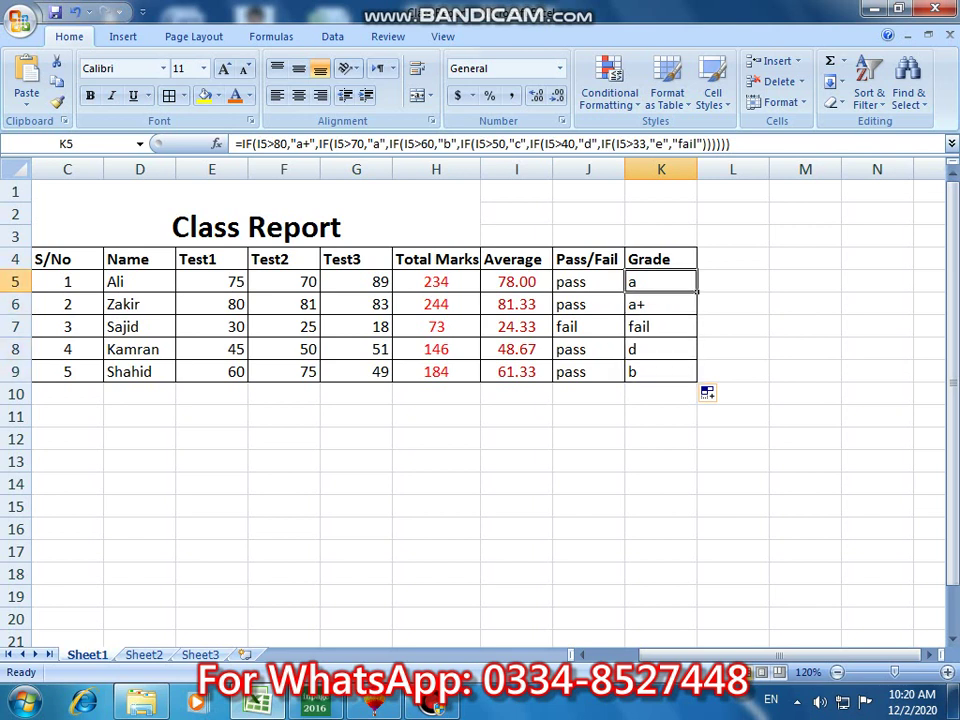
Step: Change the first student's marks in row 5 to 90 for Test1, 89 for Test2 and 94 for Test3
left_click(212, 282)
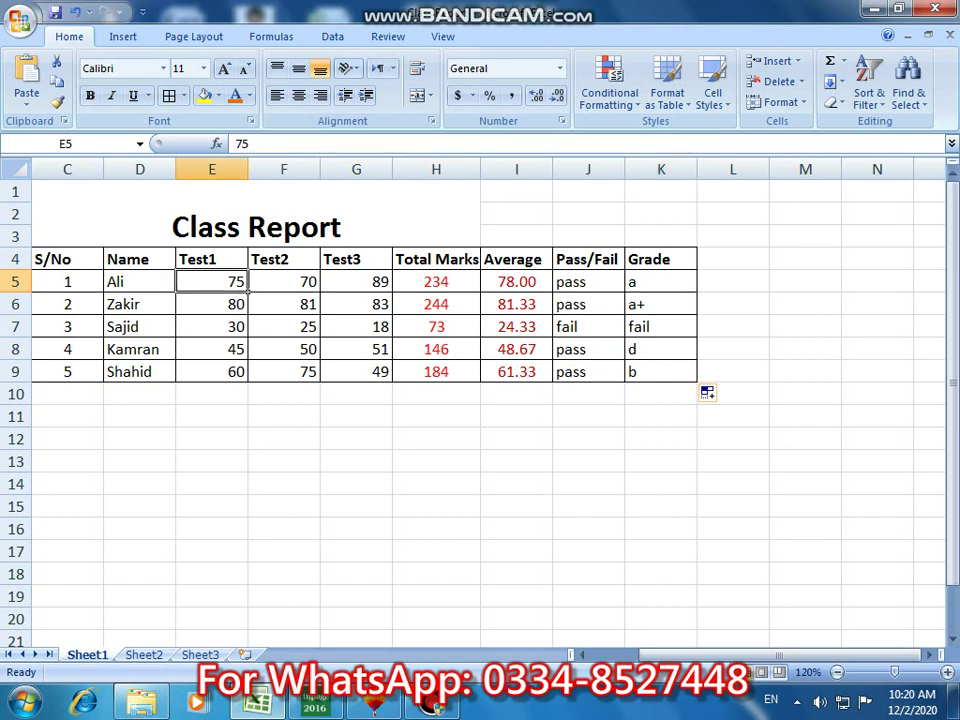
type("90")
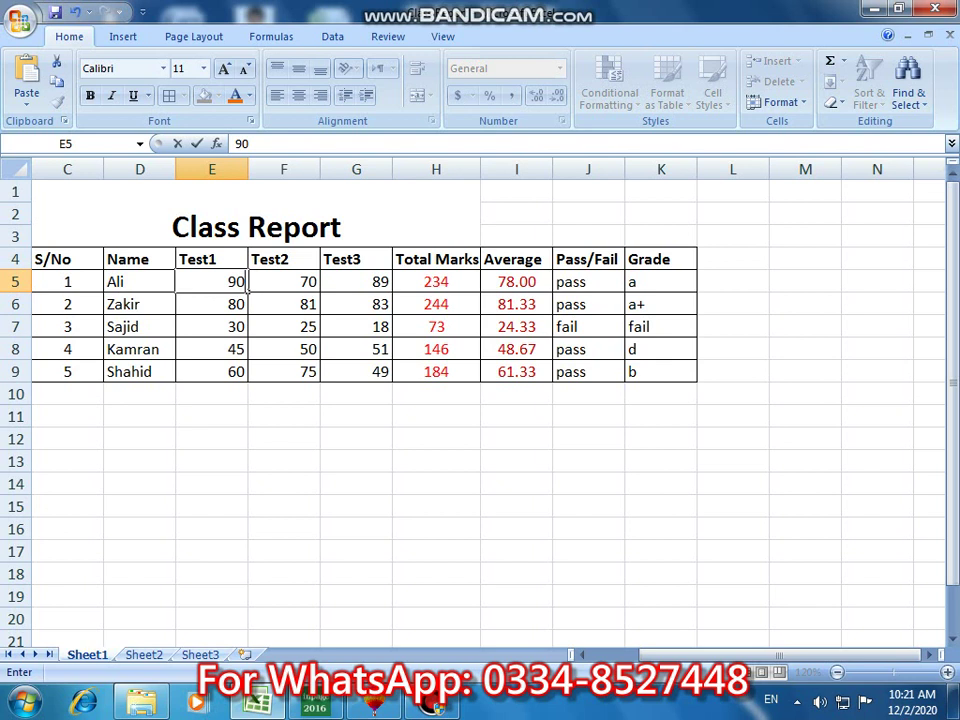
left_click(316, 283)
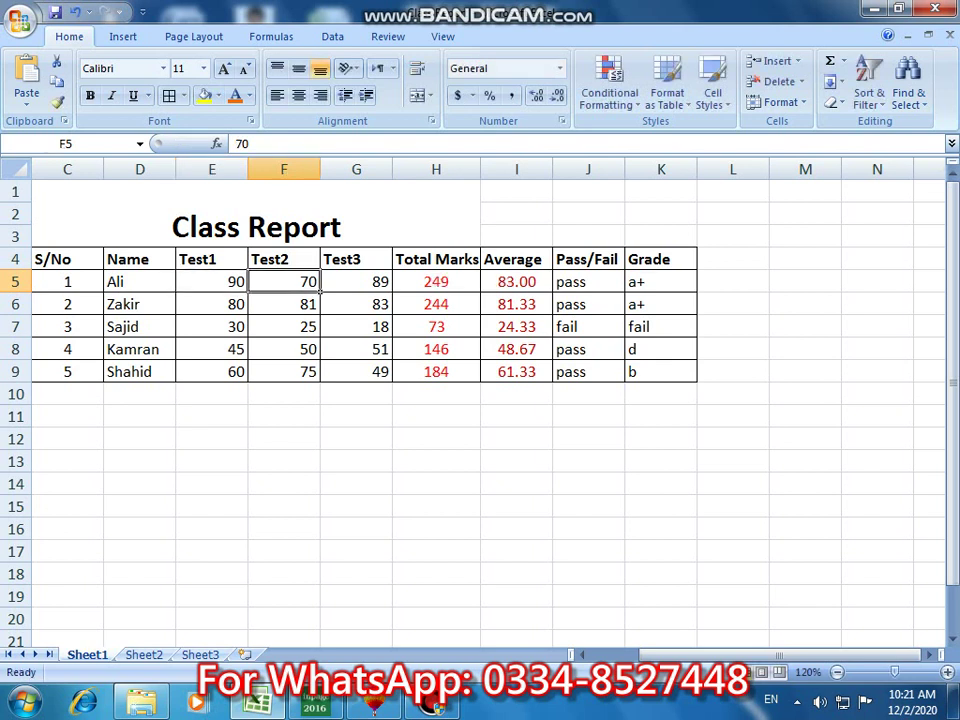
type("89")
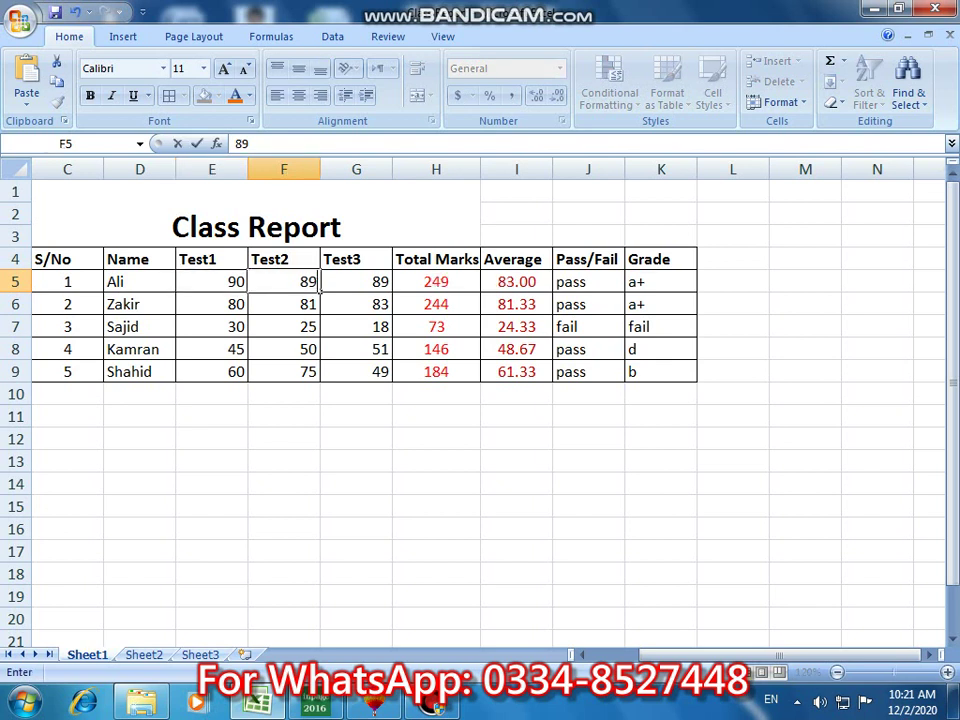
left_click(390, 287)
type("94")
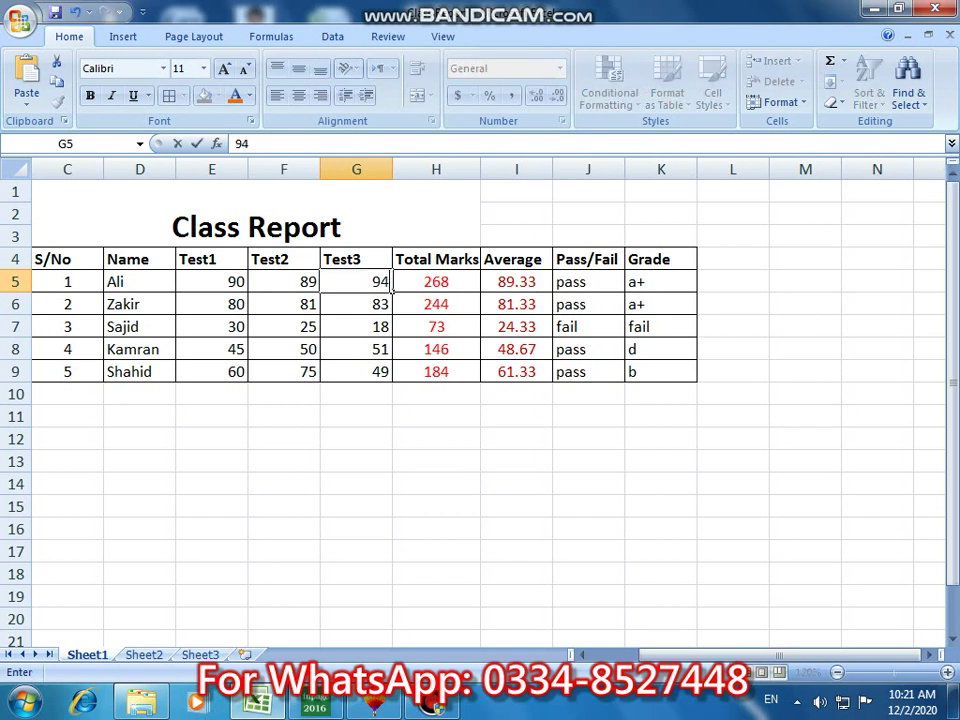
key("Return")
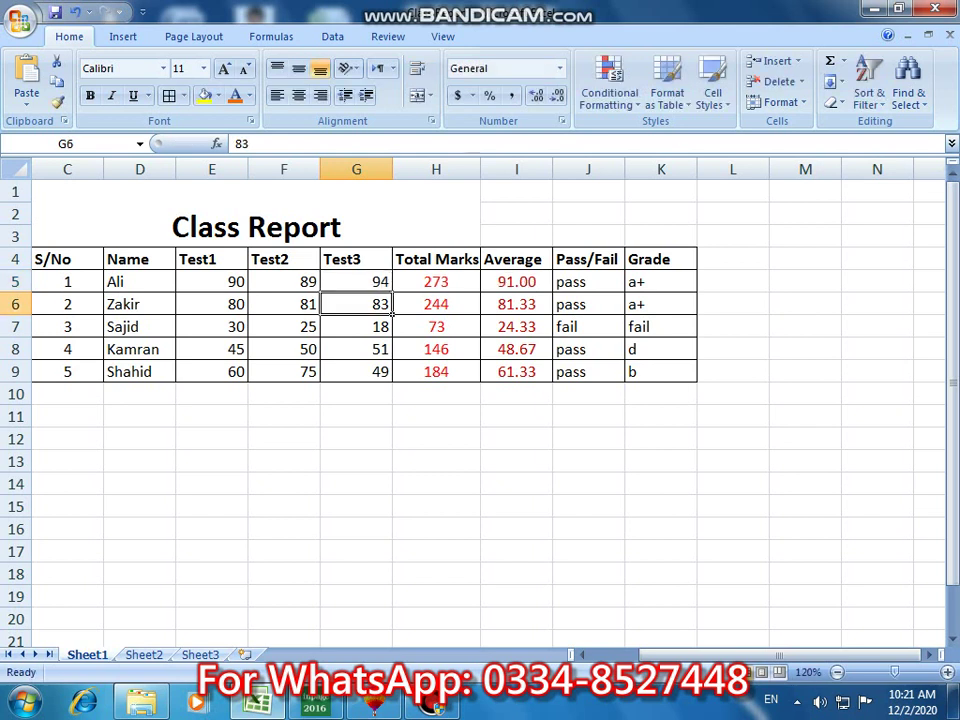
Step: Change the last student's marks in row 9 to 55 for Test1, 53 for Test2 and 57 for Test3
left_click(212, 372)
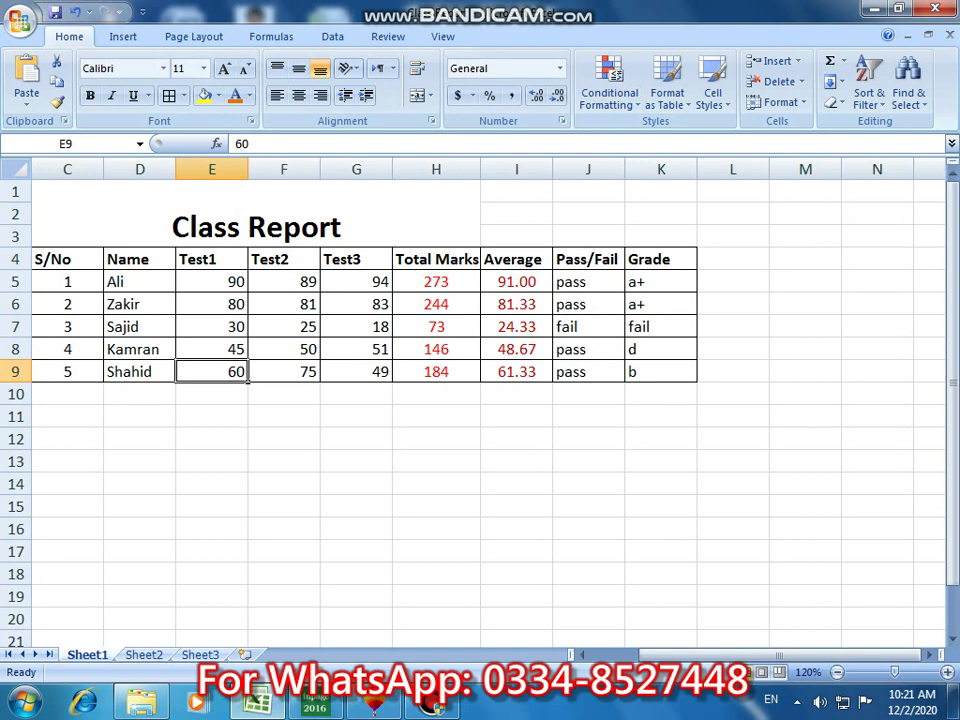
type("55")
key("Tab")
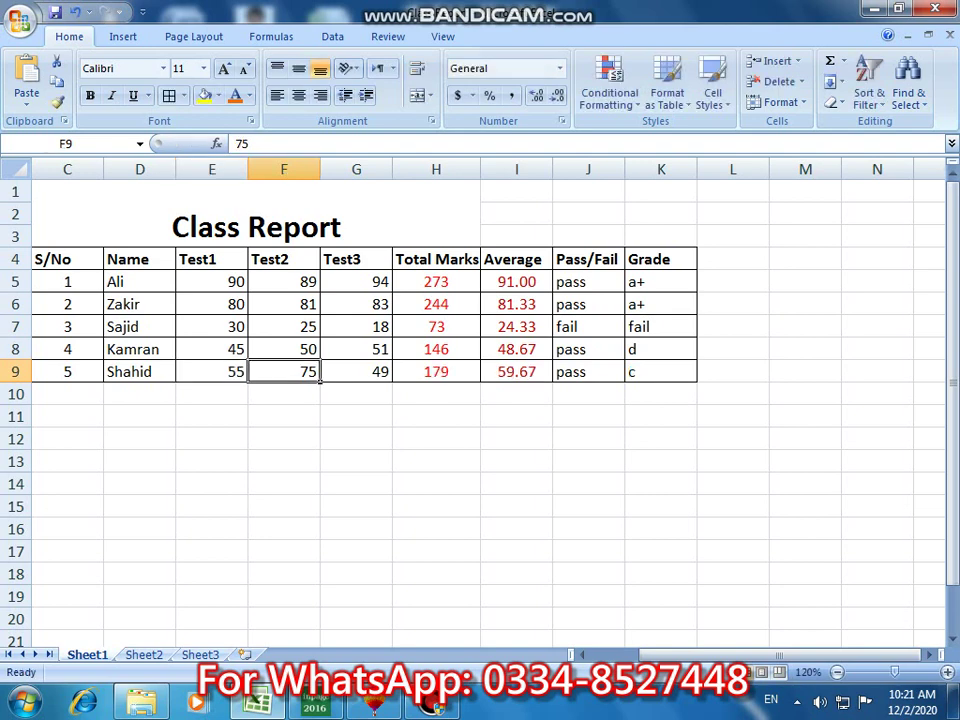
type("53")
key("Tab")
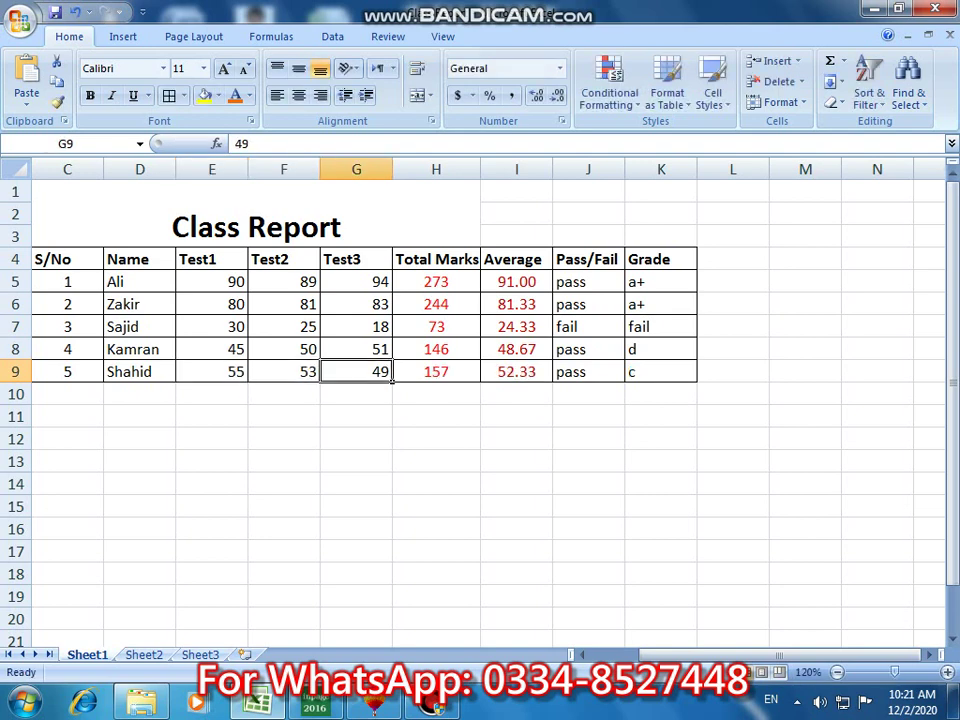
type("57")
key("Return")
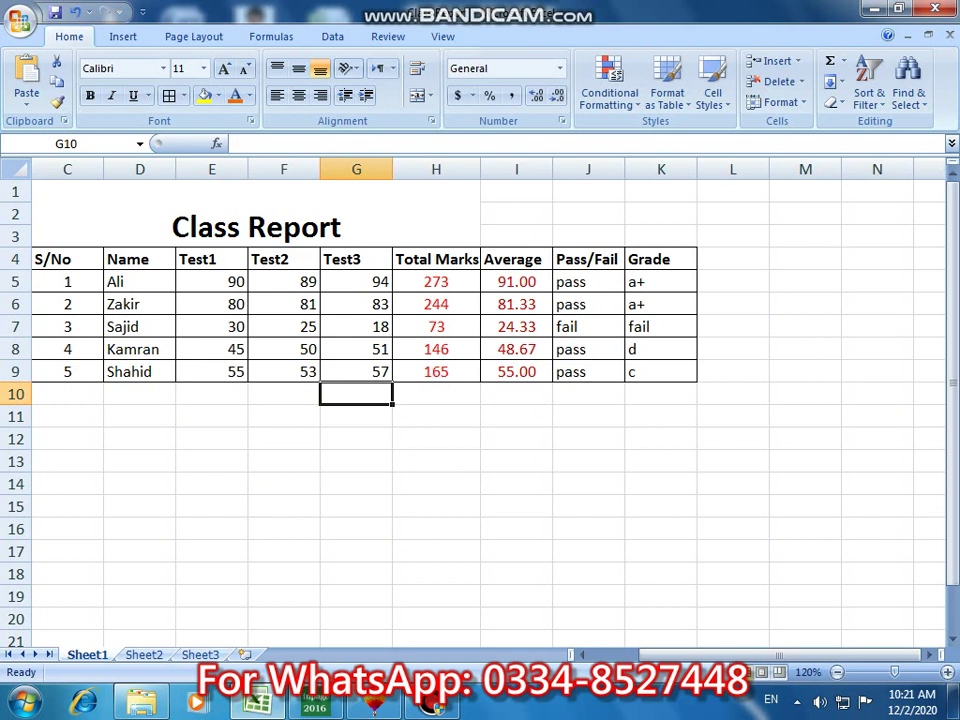